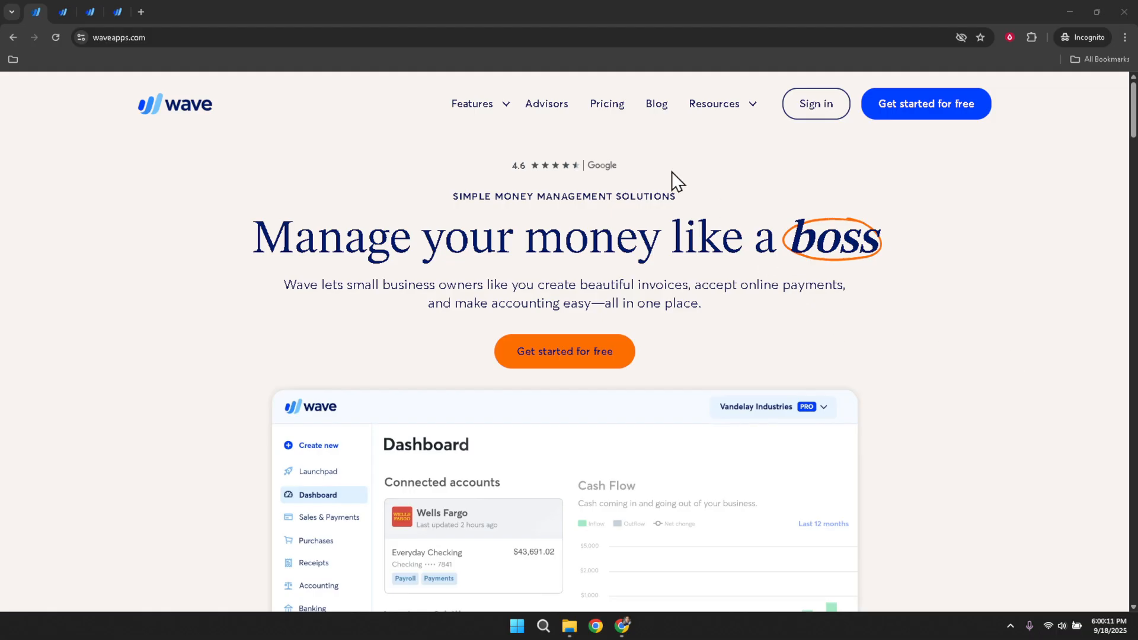
click(556, 39)
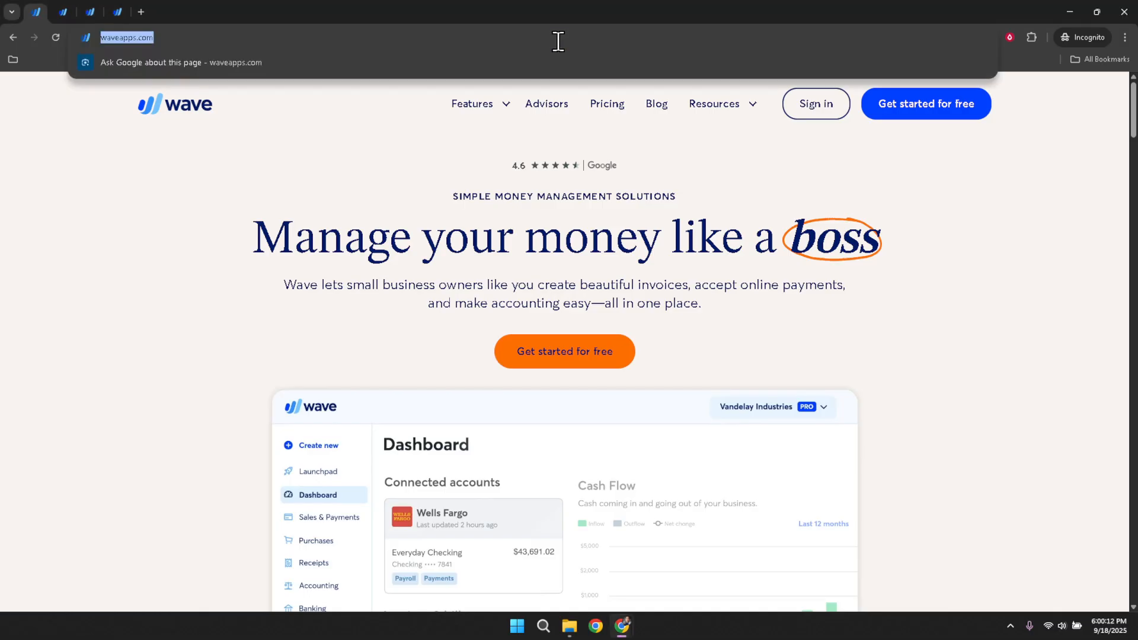
click(389, 155)
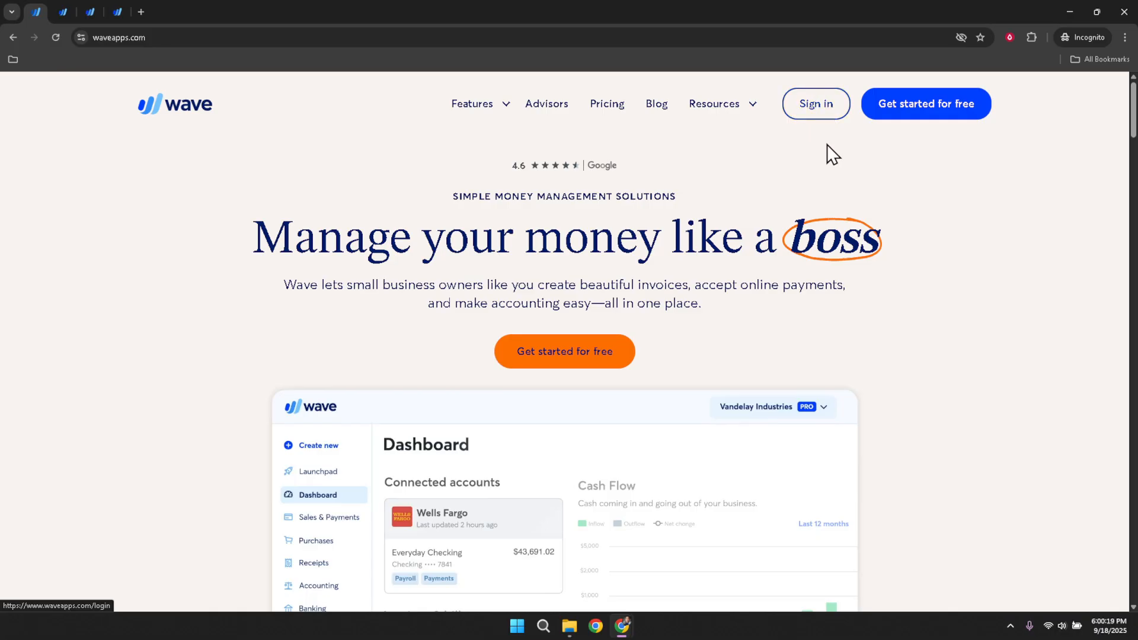
Switch past the sign-in page to the business dashboard and open the accounting transactions
key(ctrl+Tab)
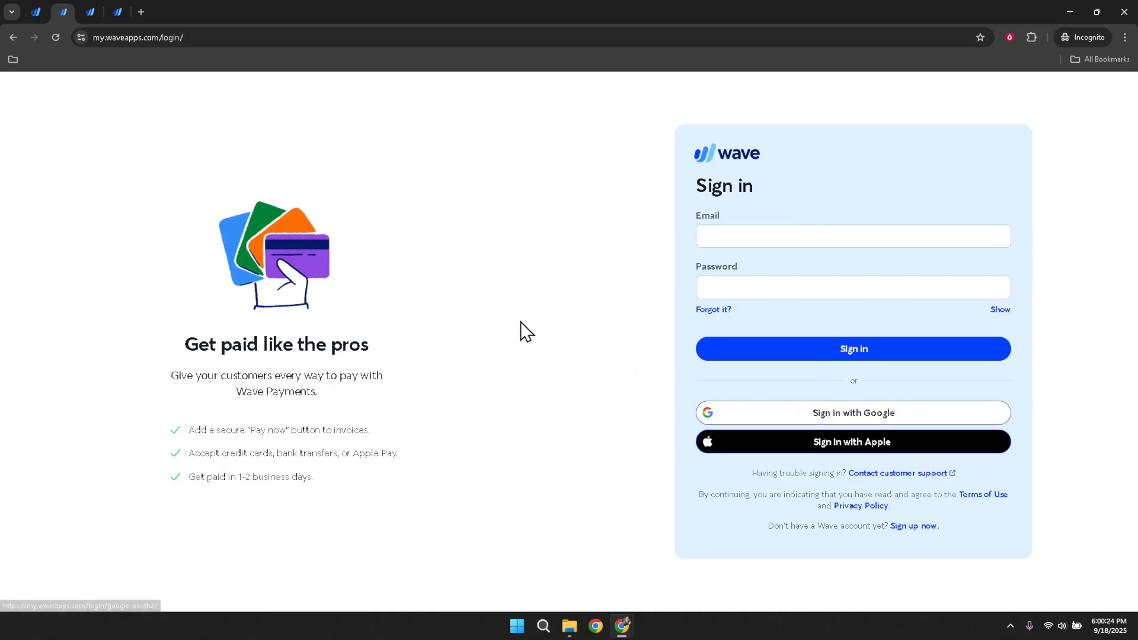
key(ctrl+Tab)
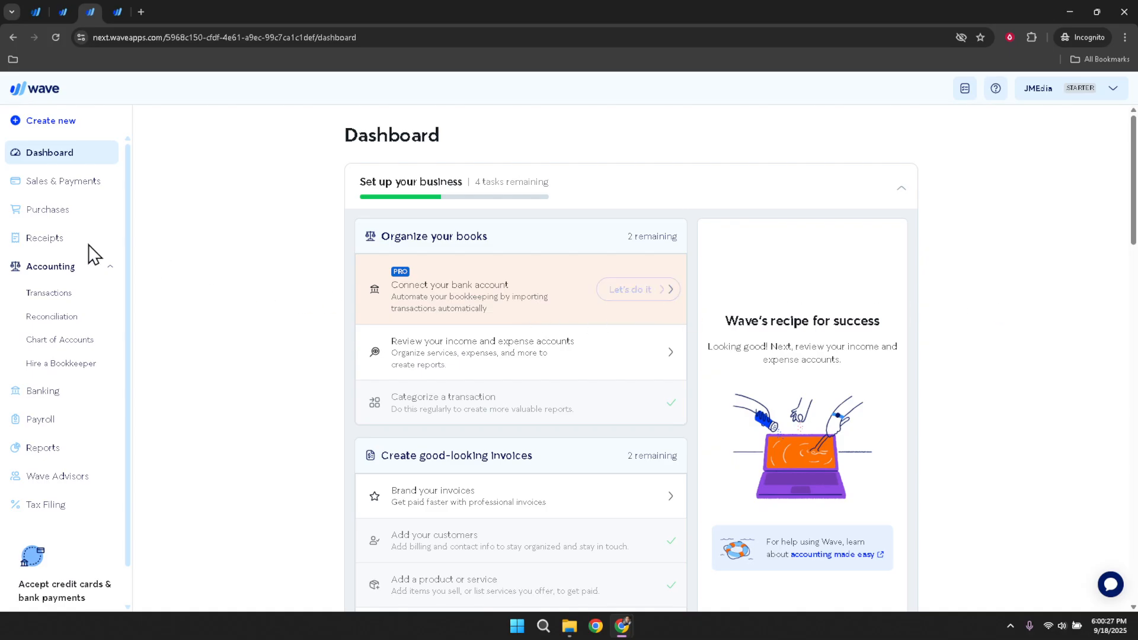
click(52, 299)
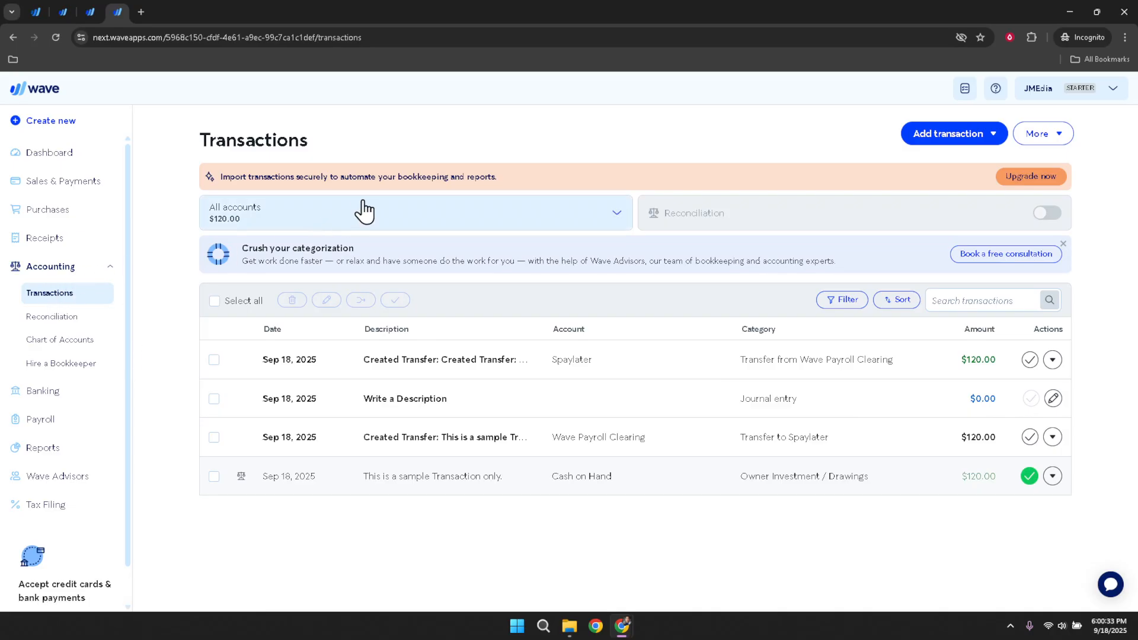
Show only the Cash on Hand account's transactions and turn on reconciliation for it
click(372, 225)
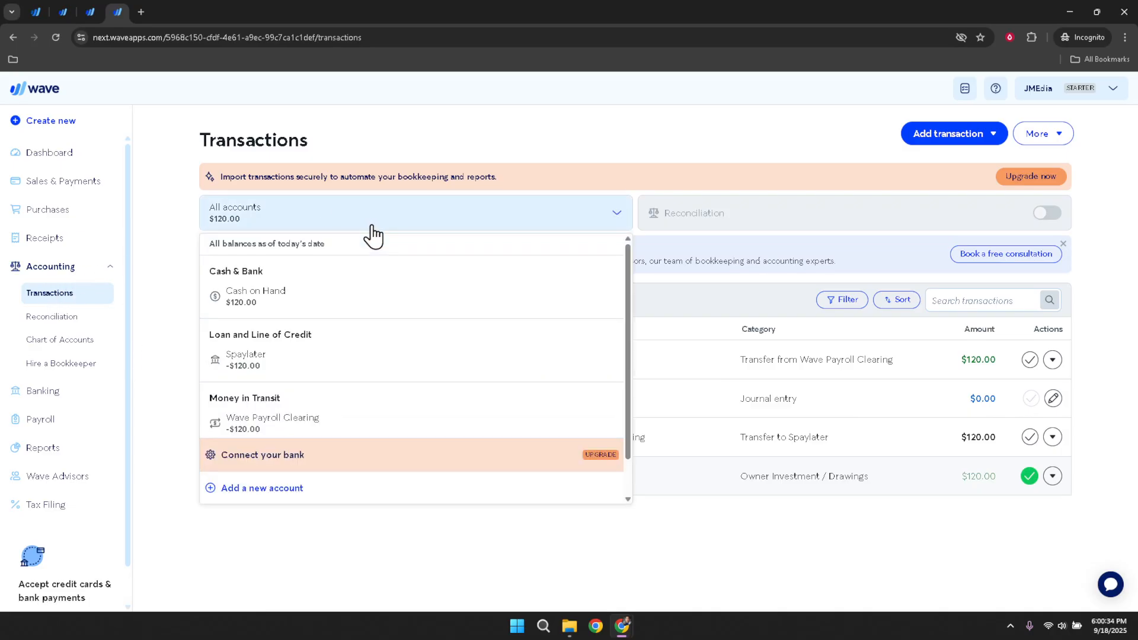
click(329, 299)
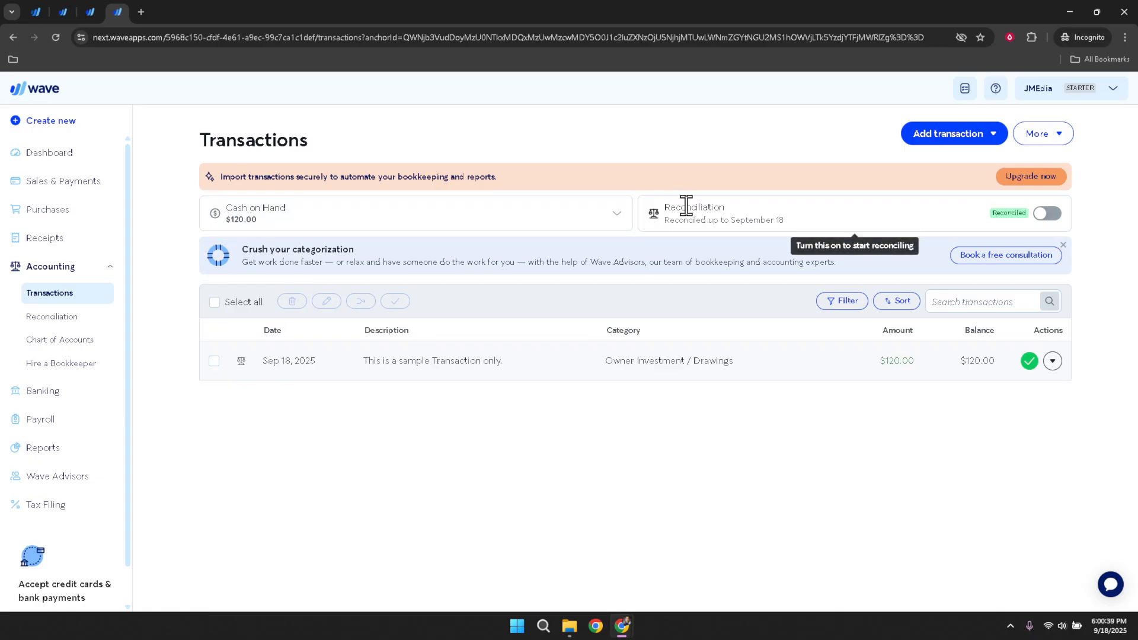
click(1047, 215)
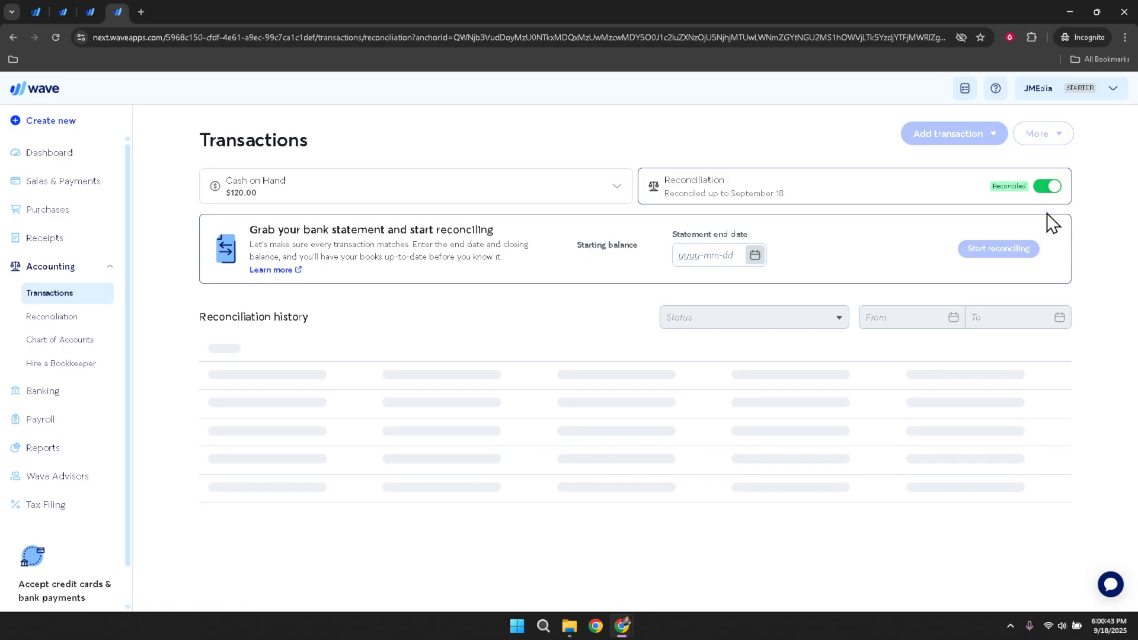
Start reconciling Cash on Hand manually with statement end date 2025-09-18 and a closing balance of $120
click(721, 253)
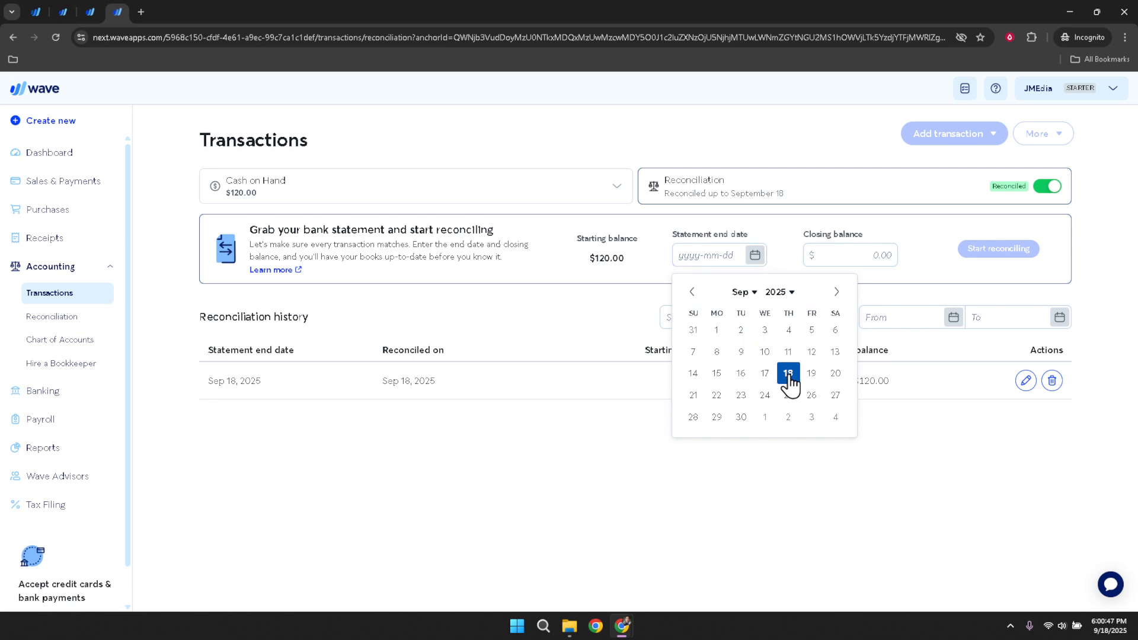
click(789, 380)
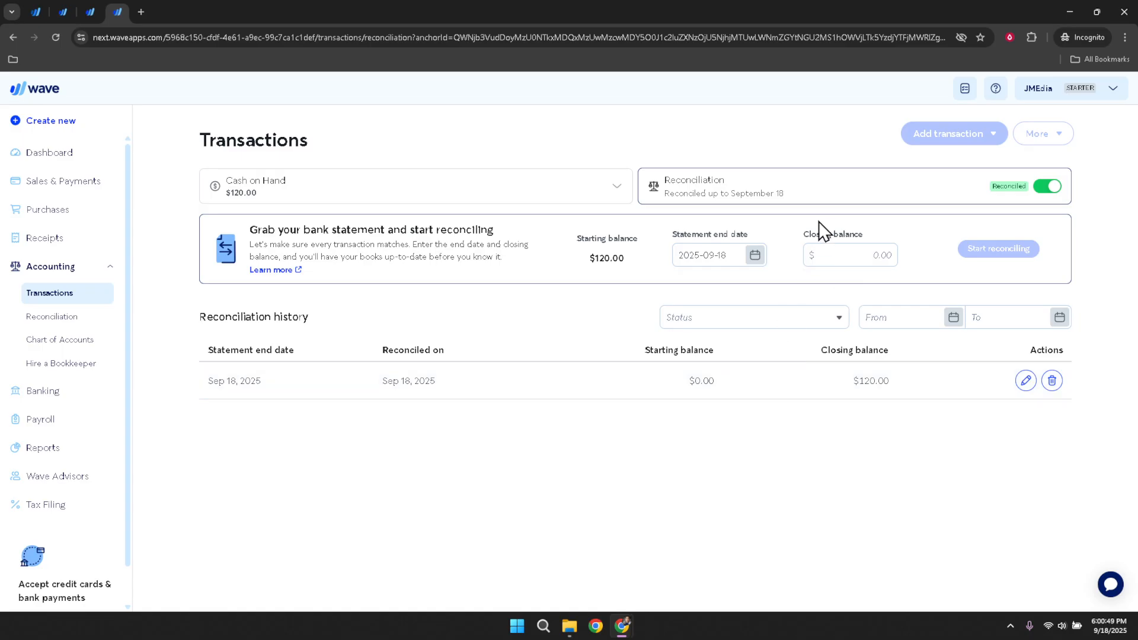
click(861, 258)
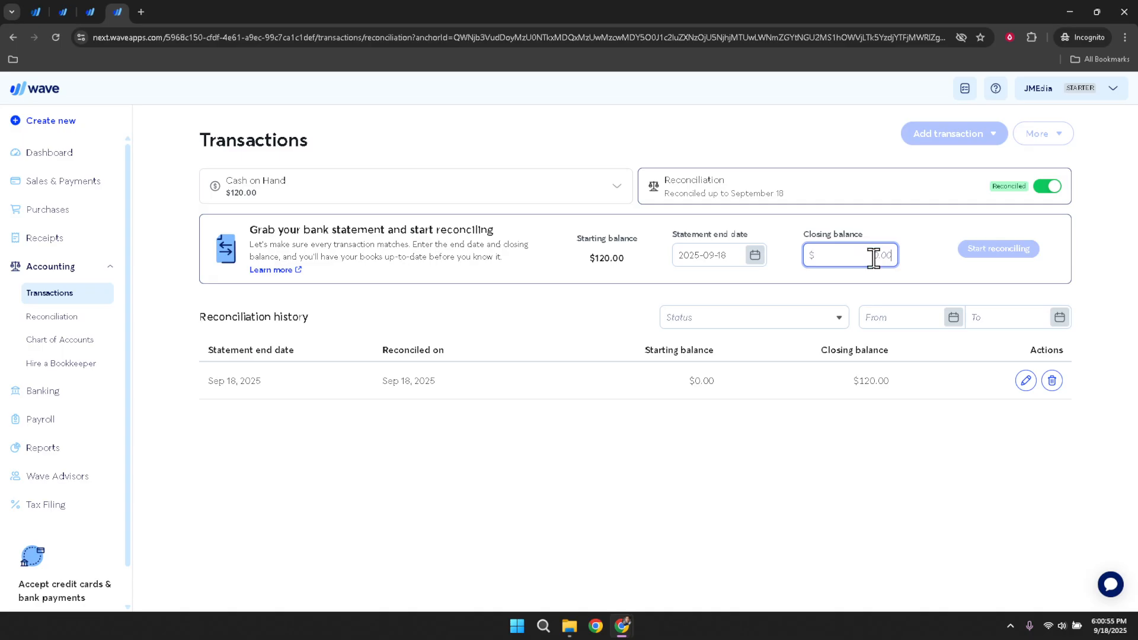
text(120)
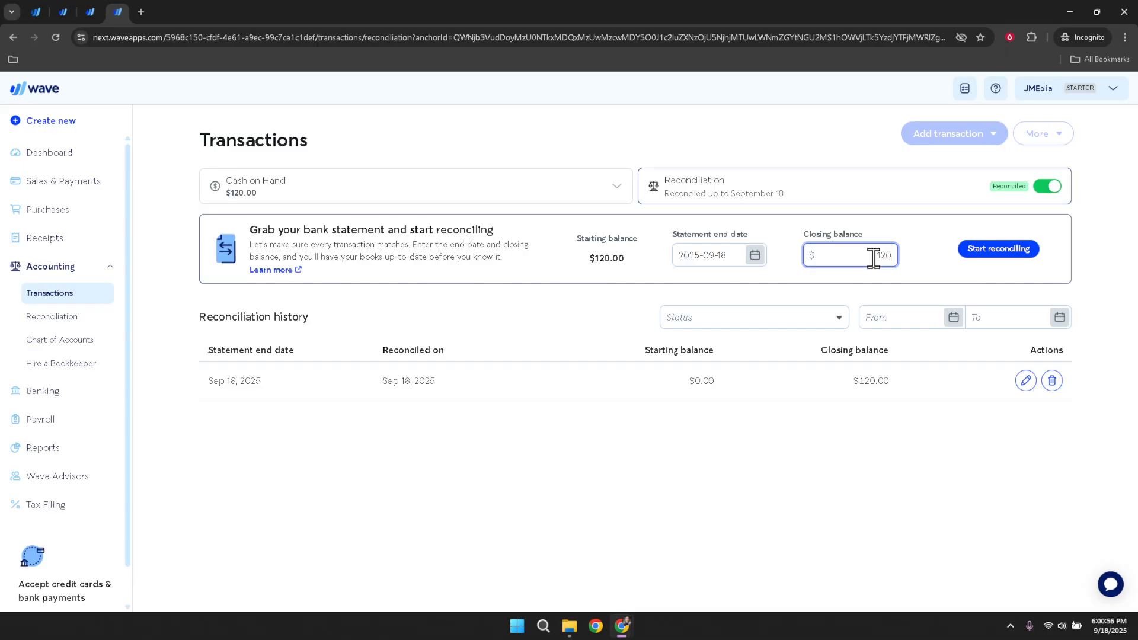
click(891, 226)
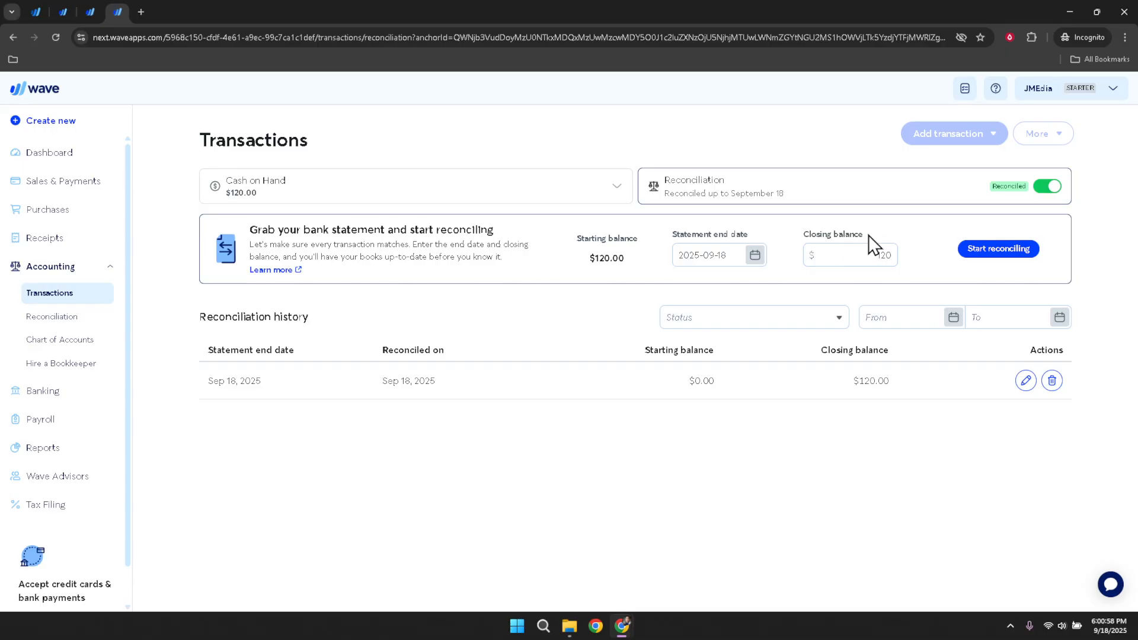
click(995, 256)
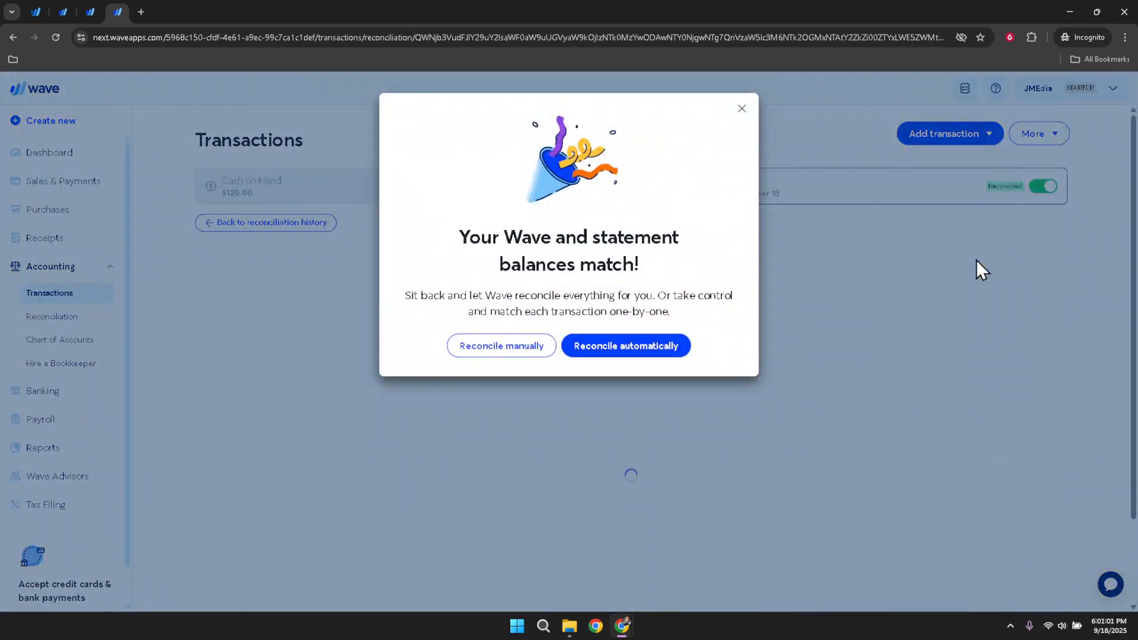
click(515, 355)
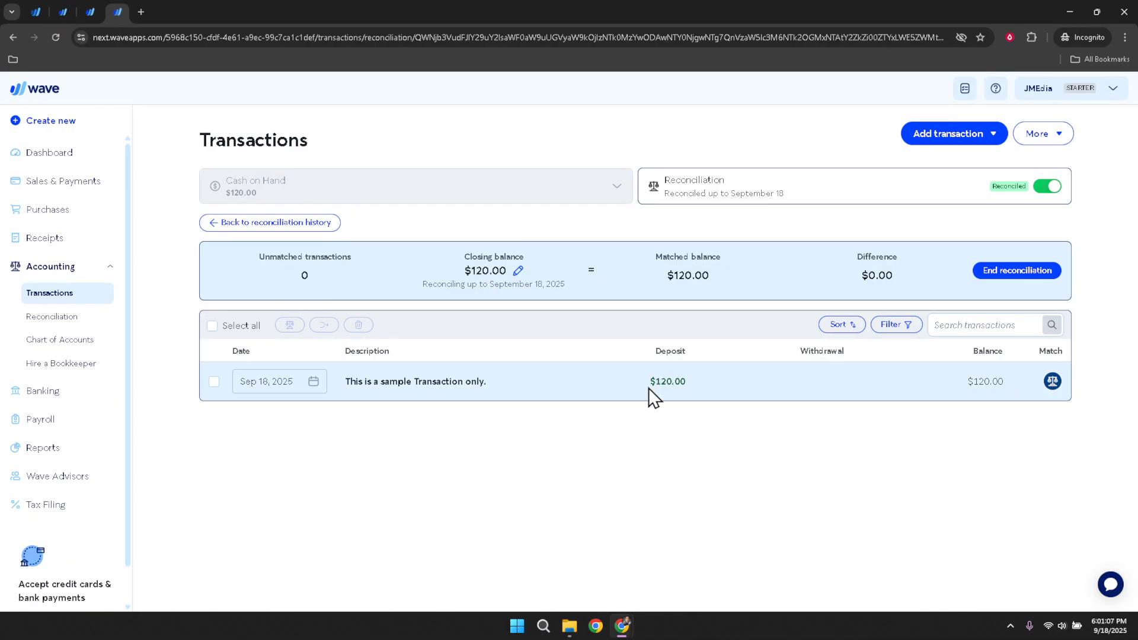
Begin a new Cash on Hand deposit dated 2025-09-18, described as "Starting balance", and clear its amount
click(953, 147)
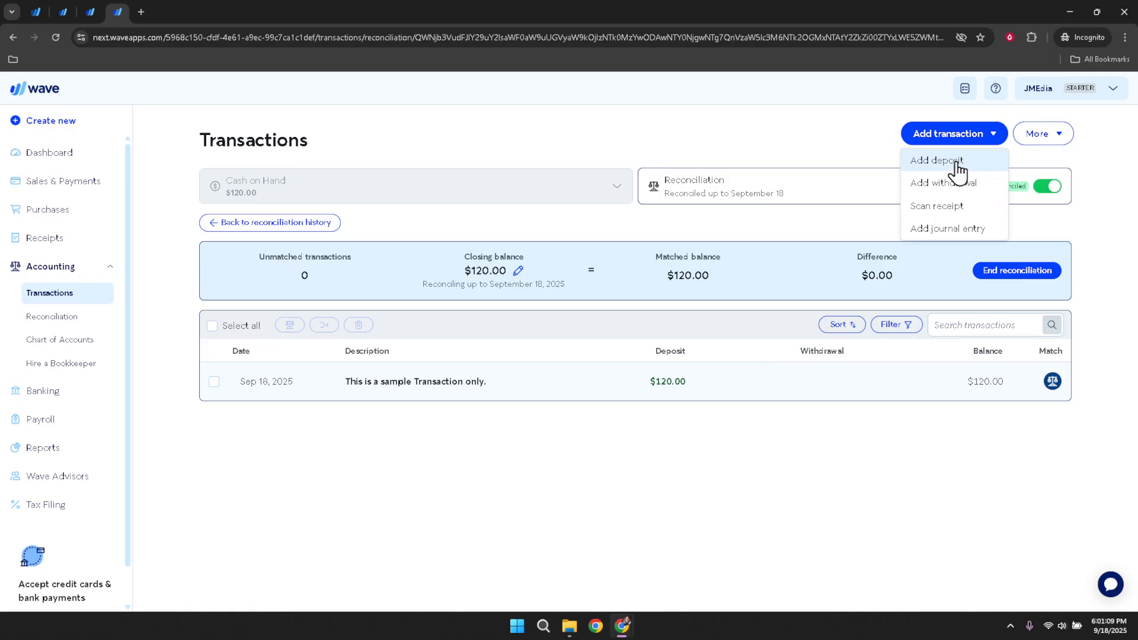
click(956, 165)
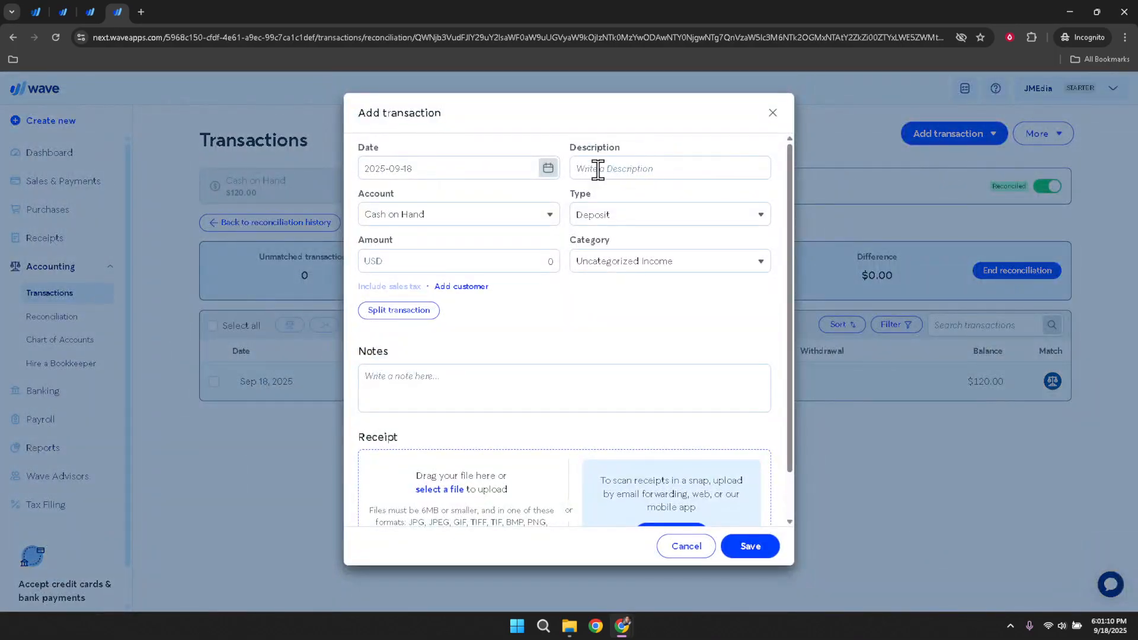
click(487, 170)
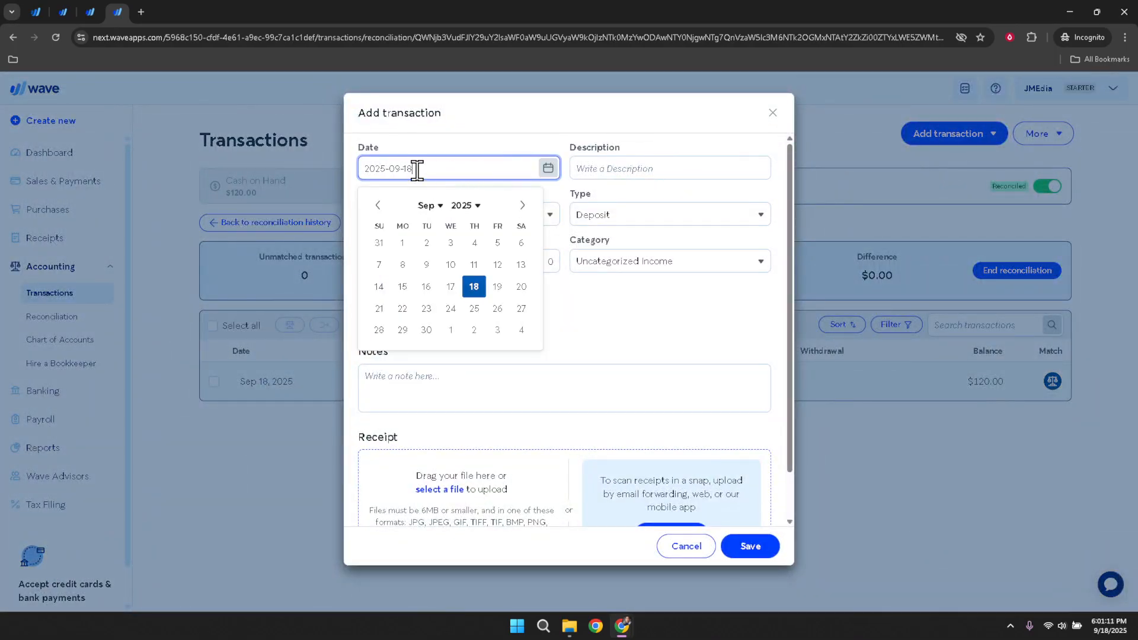
click(474, 290)
click(634, 172)
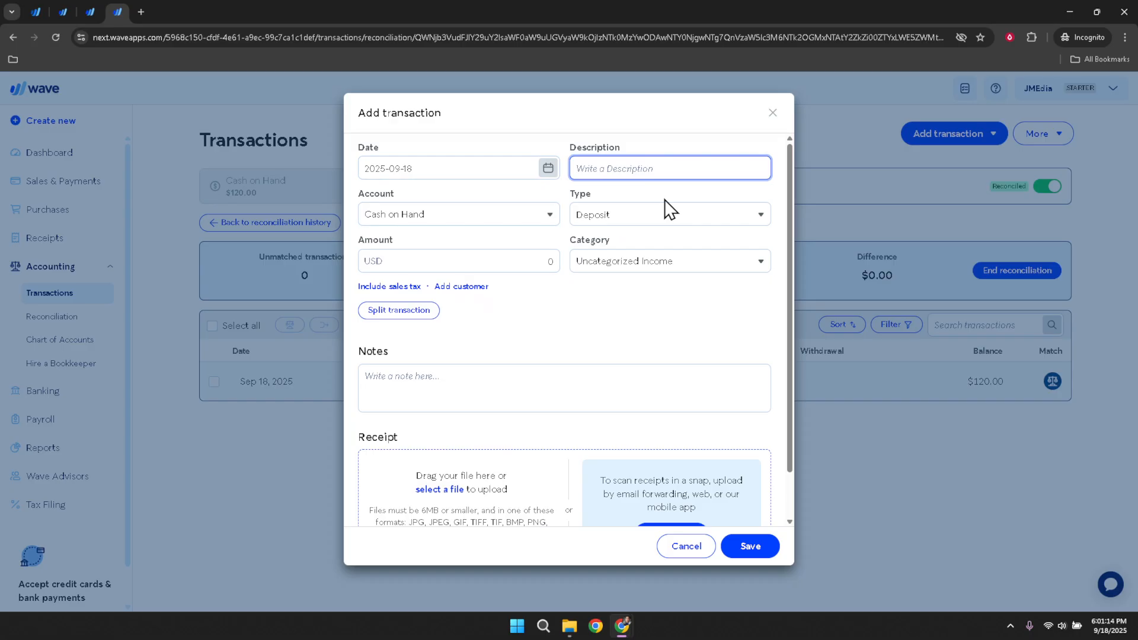
text(Starting balance)
click(500, 256)
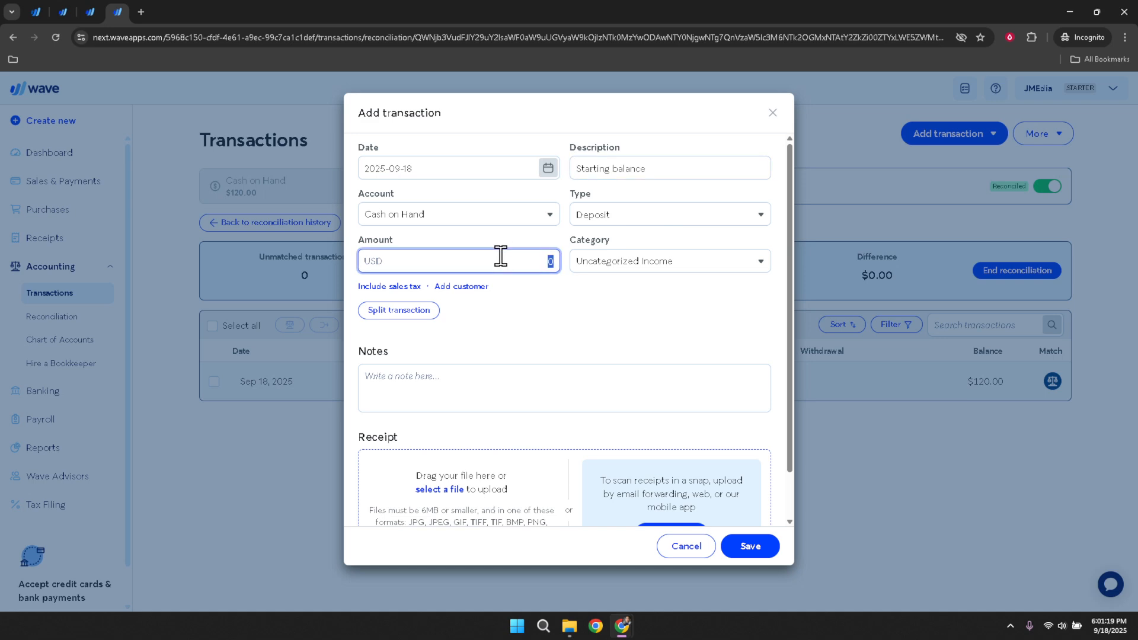
key(BackSpace)
Set the new deposit's category to Owner's Equity and save the transaction
click(636, 264)
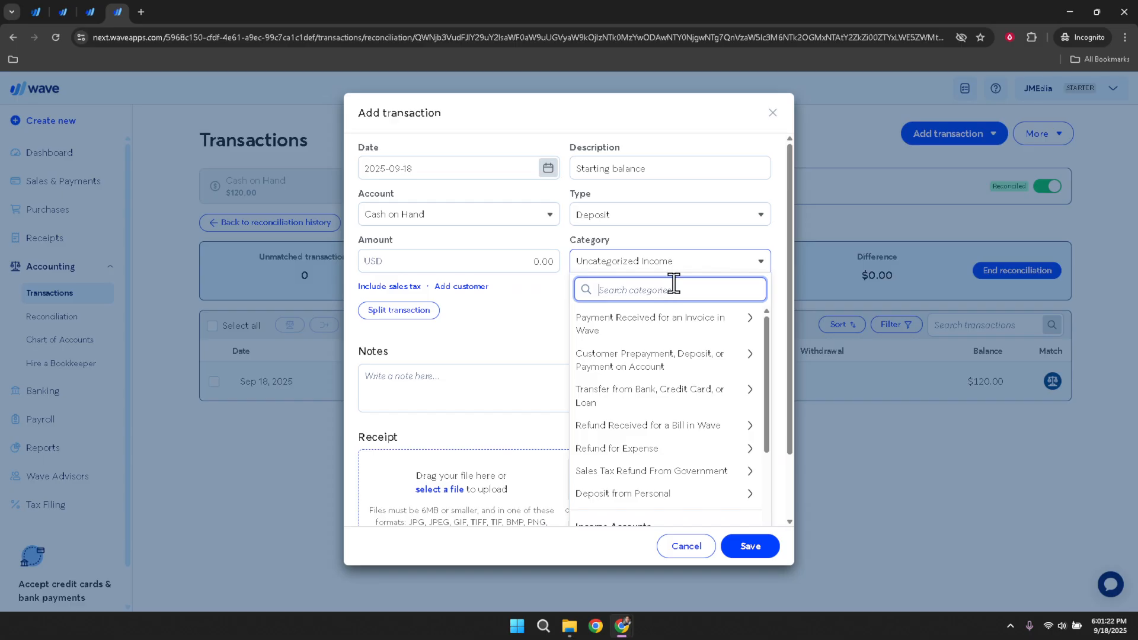
text(O)
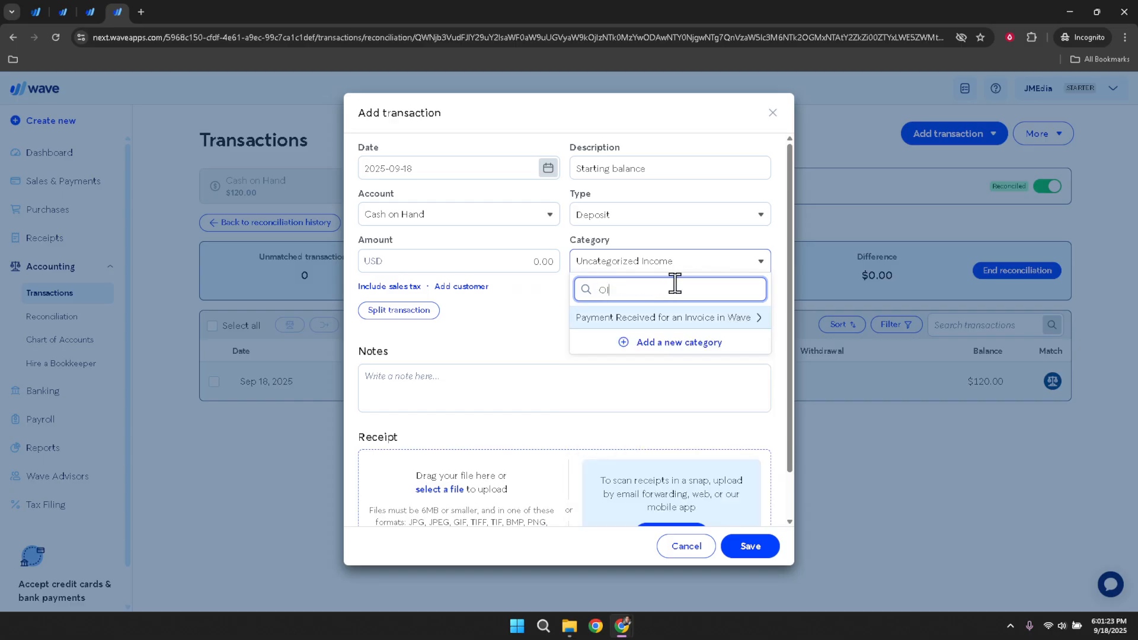
text(i)
key(BackSpace)
text(wn)
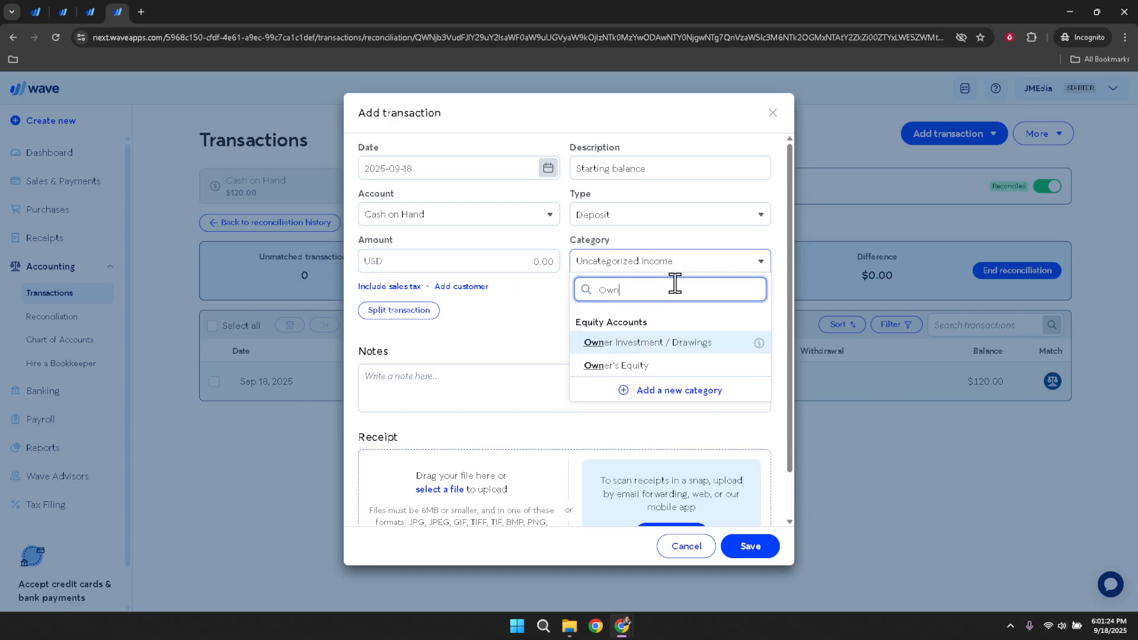
text(er)
click(645, 365)
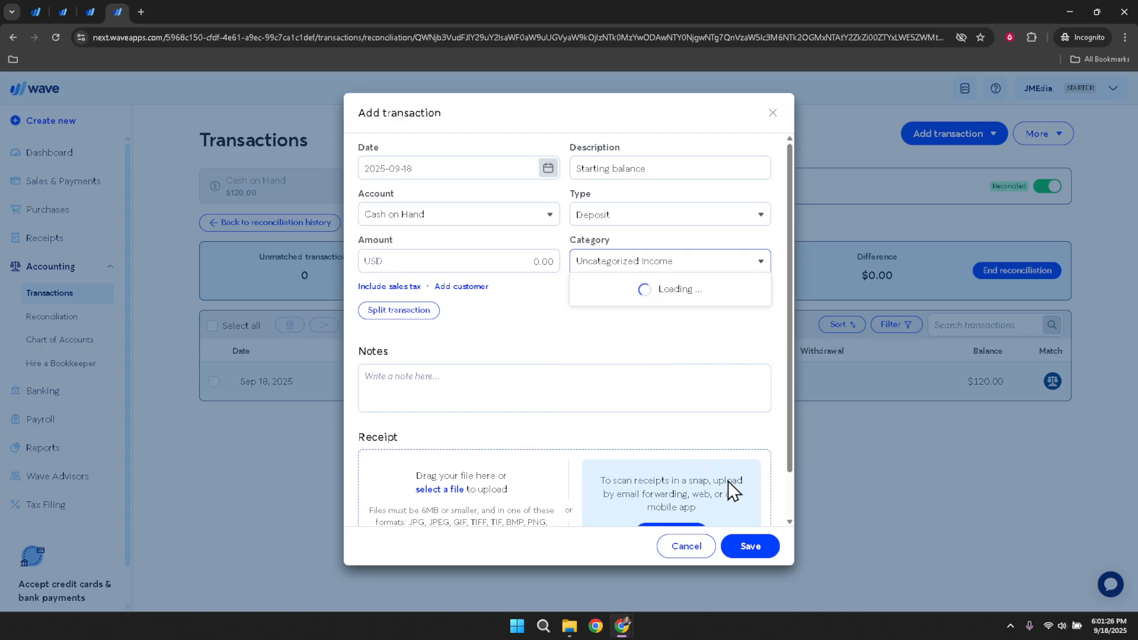
click(758, 557)
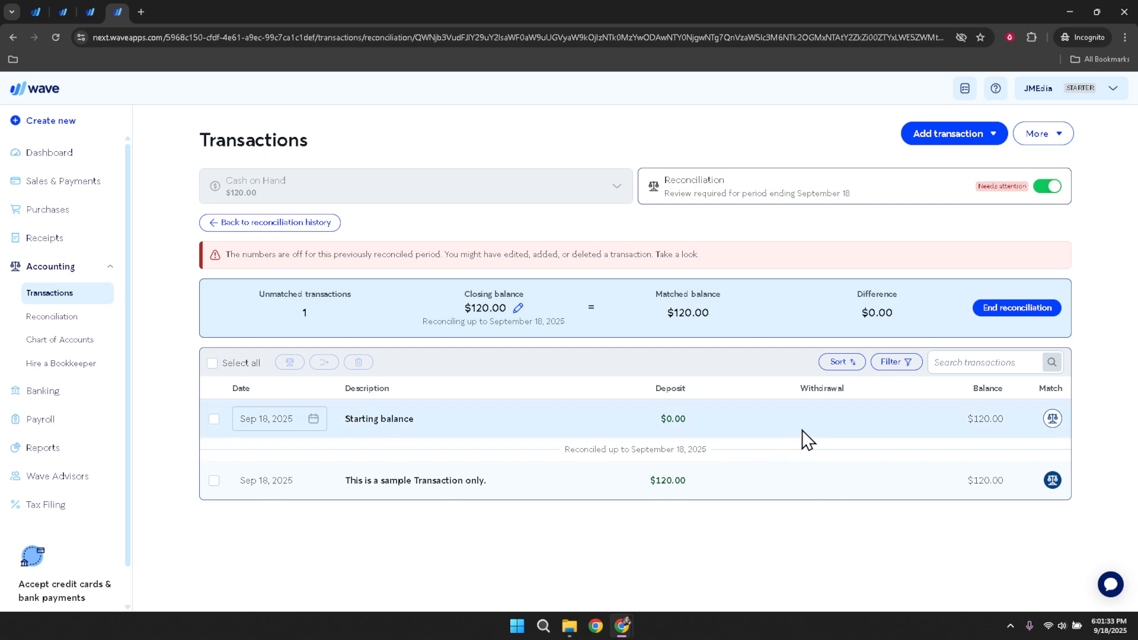
Open the "Starting balance" deposit for editing
click(677, 419)
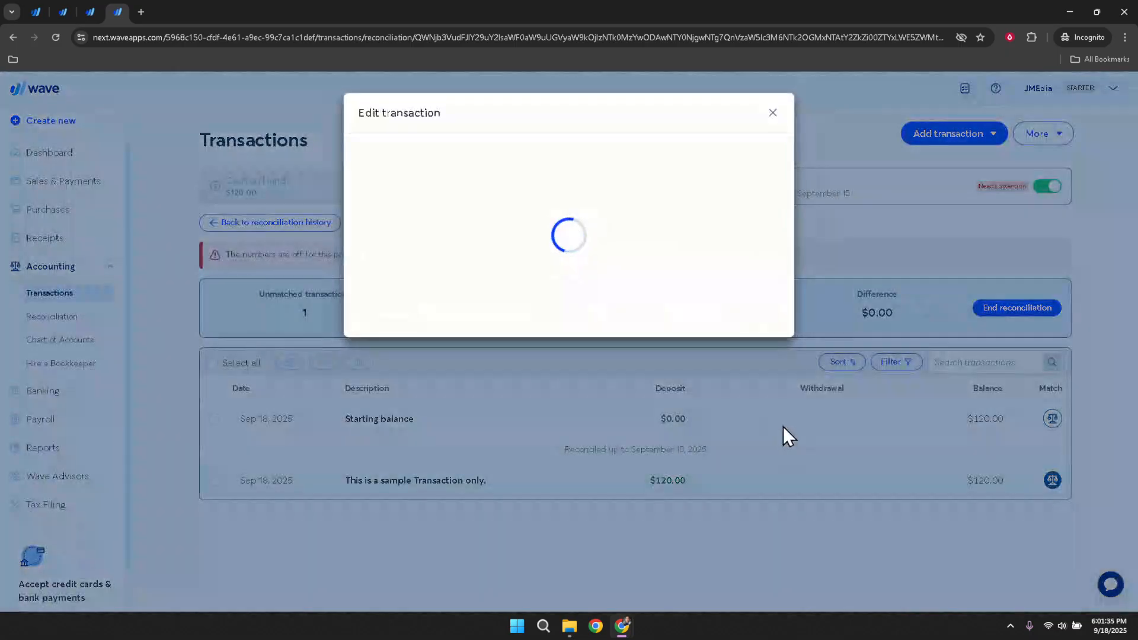